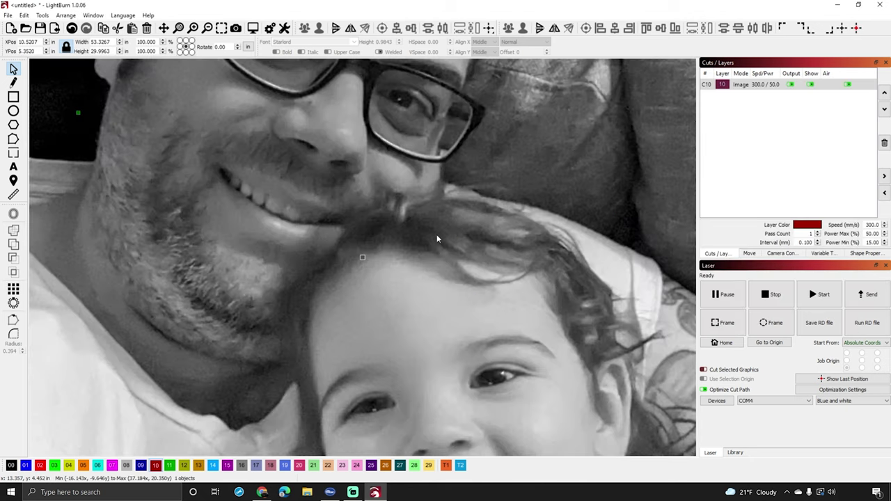
Step: Set the photo's width to 9 in with its proportions locked
{"action": "scroll", "coordinate": [439, 238], "scroll_direction": "down", "scroll_amount": 6}
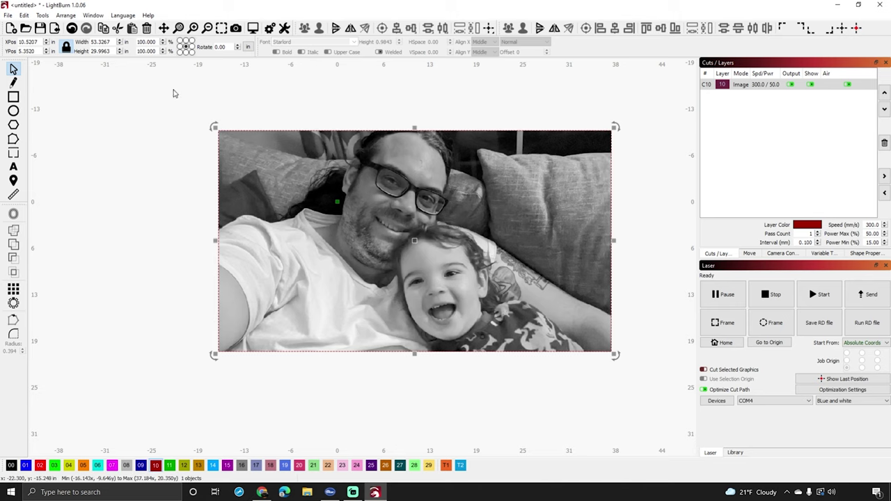
{"action": "double_click", "coordinate": [100, 41]}
{"action": "type", "text": "9"}
{"action": "key", "text": "Return"}
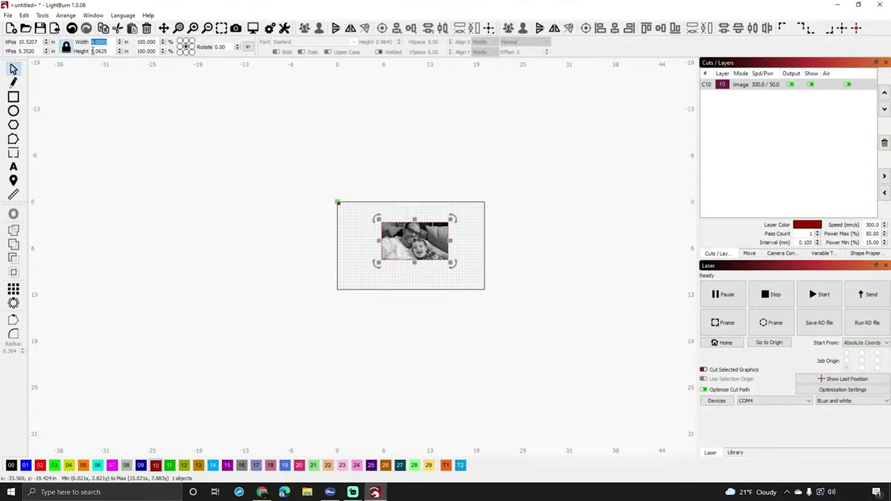
Step: Draw a rectangle about 2 by 2.1 in over the photo's upper-left corner and assign it to tool layer T1
{"action": "scroll", "coordinate": [427, 215], "scroll_direction": "up", "scroll_amount": 6}
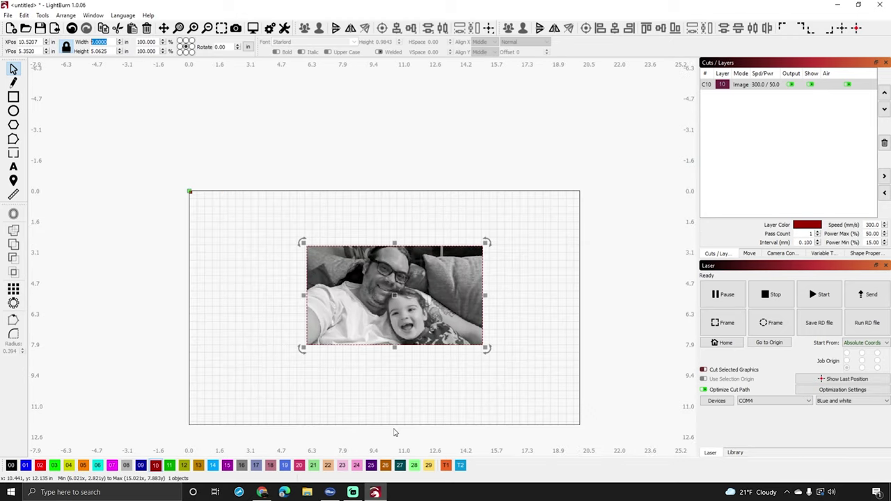
{"action": "scroll", "coordinate": [407, 317], "scroll_direction": "down", "scroll_amount": 3}
{"action": "scroll", "coordinate": [418, 181], "scroll_direction": "up", "scroll_amount": 6}
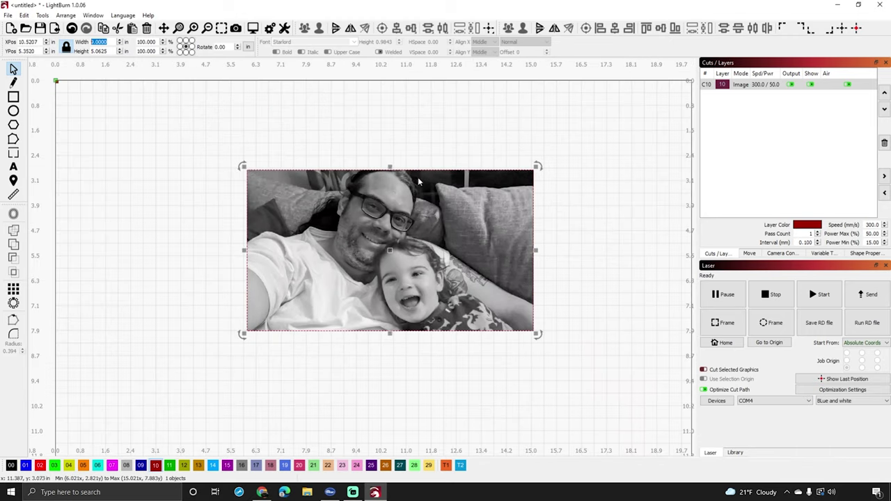
{"action": "scroll", "coordinate": [412, 200], "scroll_direction": "down", "scroll_amount": 2}
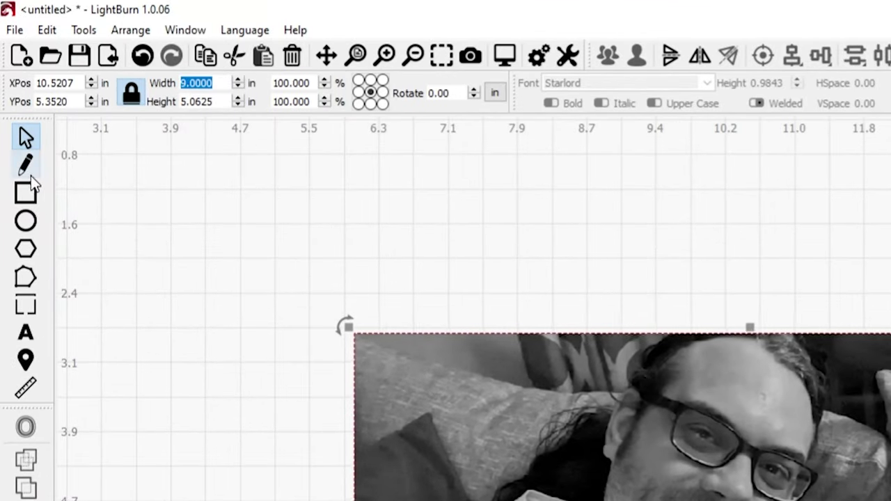
{"action": "left_click", "coordinate": [35, 197]}
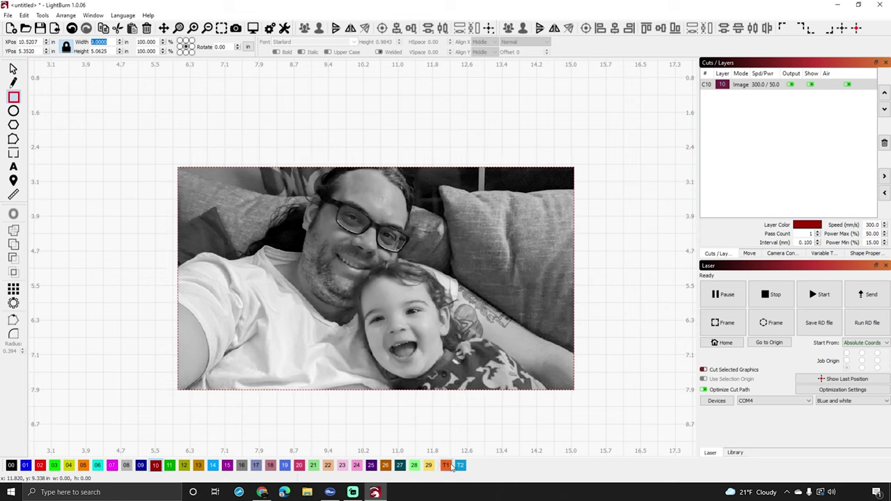
{"action": "left_click_drag", "start_coordinate": [145, 109], "coordinate": [234, 201]}
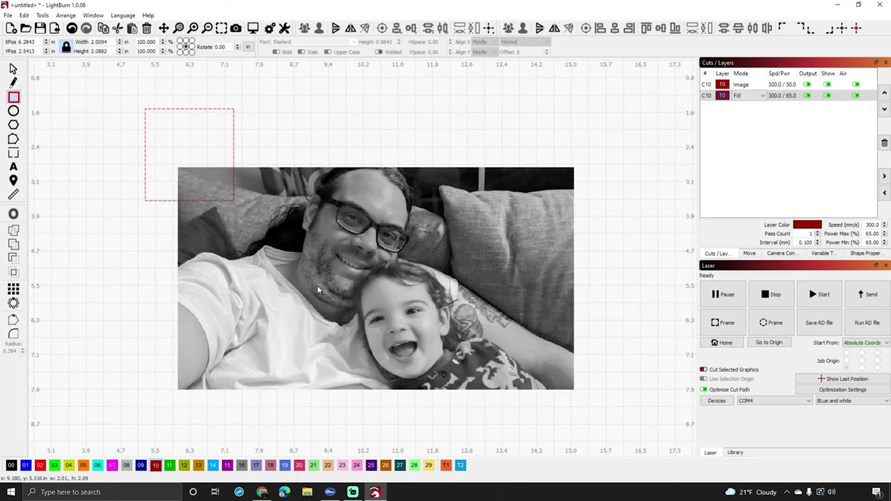
{"action": "left_click", "coordinate": [446, 466]}
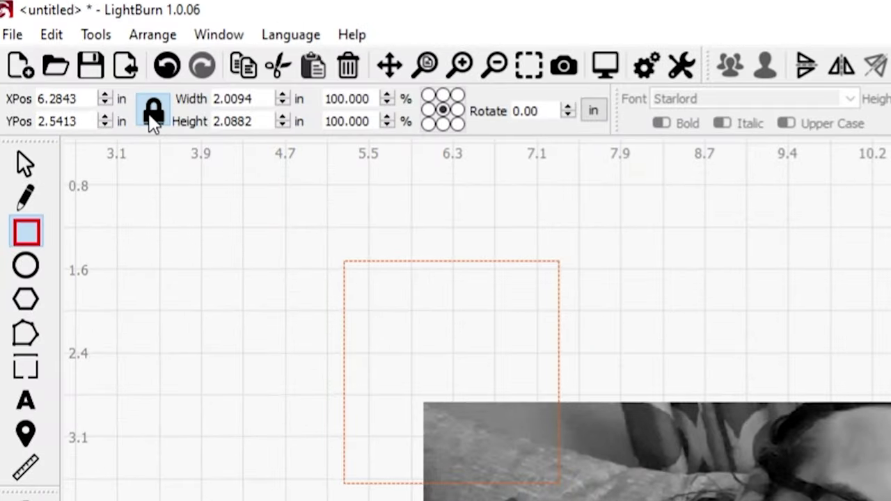
Step: Unlock the aspect ratio, resize the T1 rectangle to 8 by 8 in and place it around the two faces in the photo
{"action": "left_click", "coordinate": [66, 47]}
{"action": "left_click", "coordinate": [150, 122]}
{"action": "left_click", "coordinate": [39, 159]}
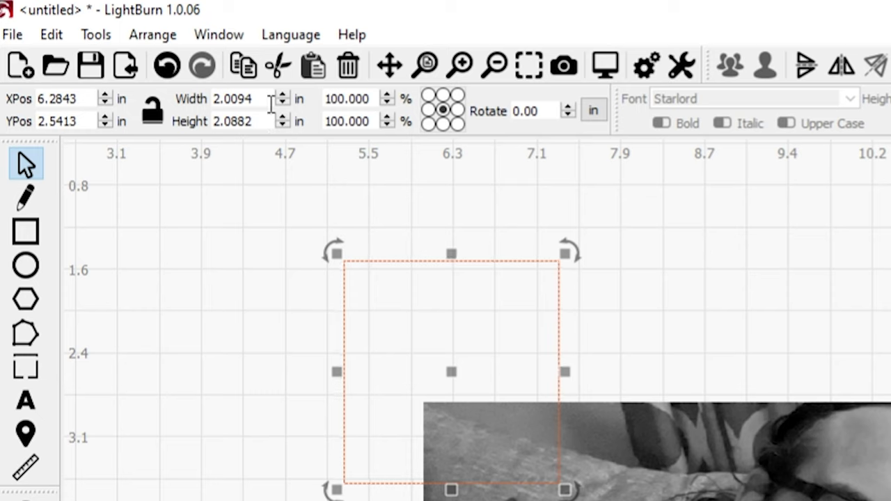
{"action": "left_click_drag", "start_coordinate": [271, 99], "coordinate": [204, 98]}
{"action": "type", "text": "8"}
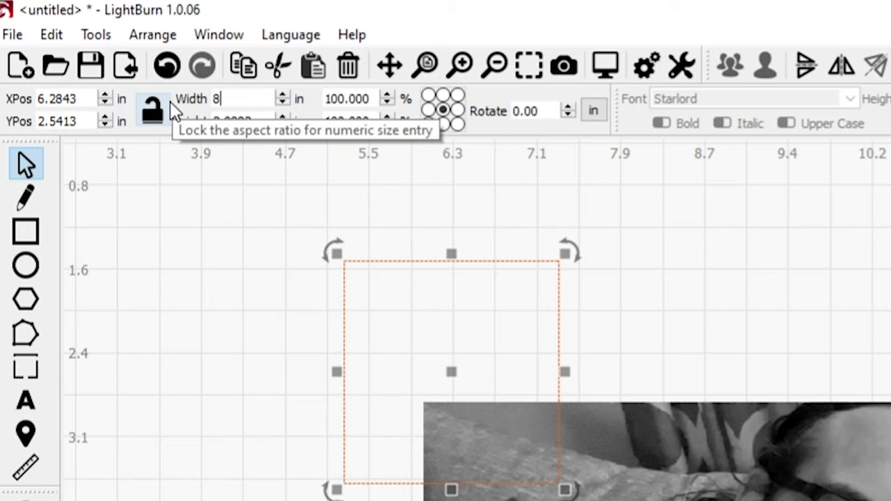
{"action": "key", "text": "Tab"}
{"action": "type", "text": "8"}
{"action": "key", "text": "Return"}
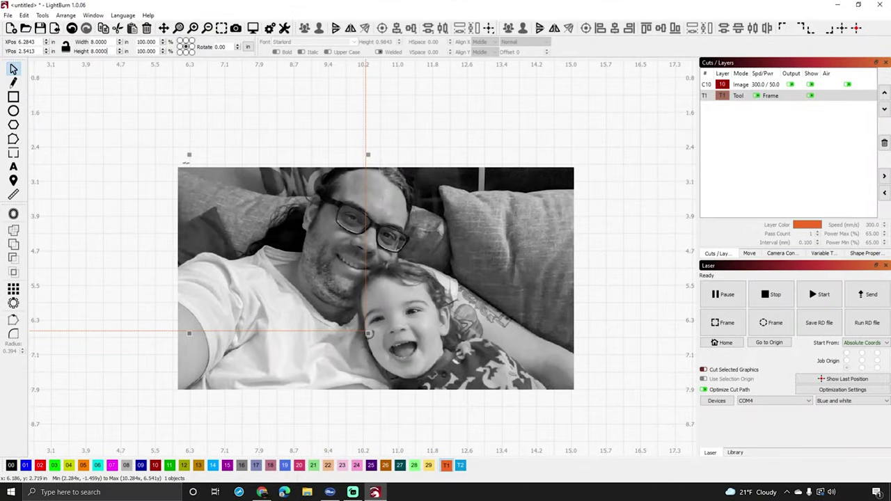
{"action": "left_click_drag", "start_coordinate": [188, 155], "coordinate": [366, 275]}
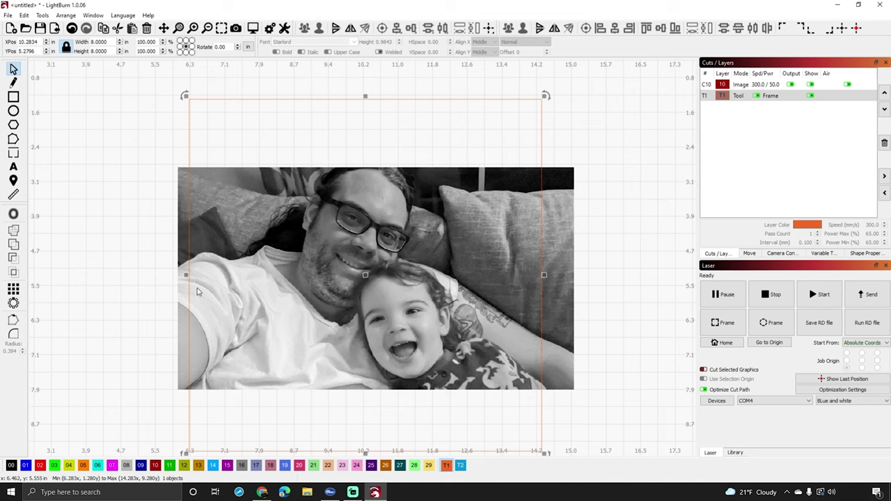
{"action": "left_click_drag", "start_coordinate": [365, 276], "coordinate": [446, 271]}
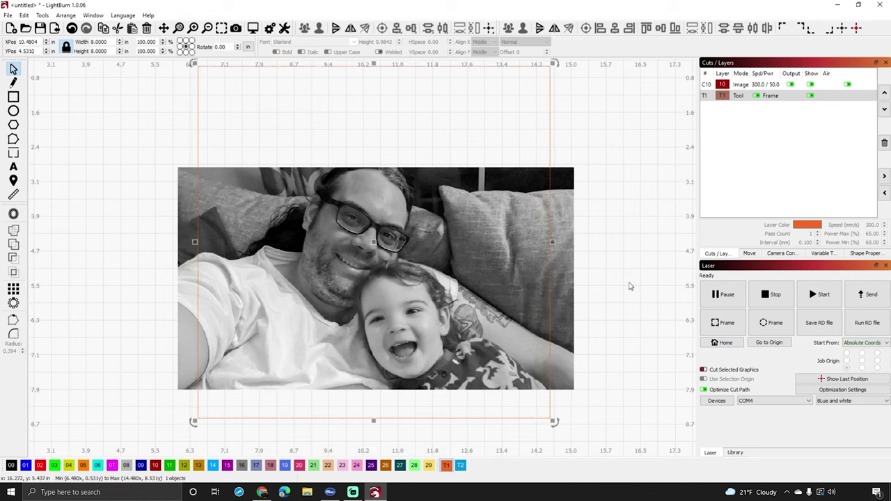
Step: Set the photo's height to 8 in with its proportions locked
{"action": "left_click", "coordinate": [364, 269]}
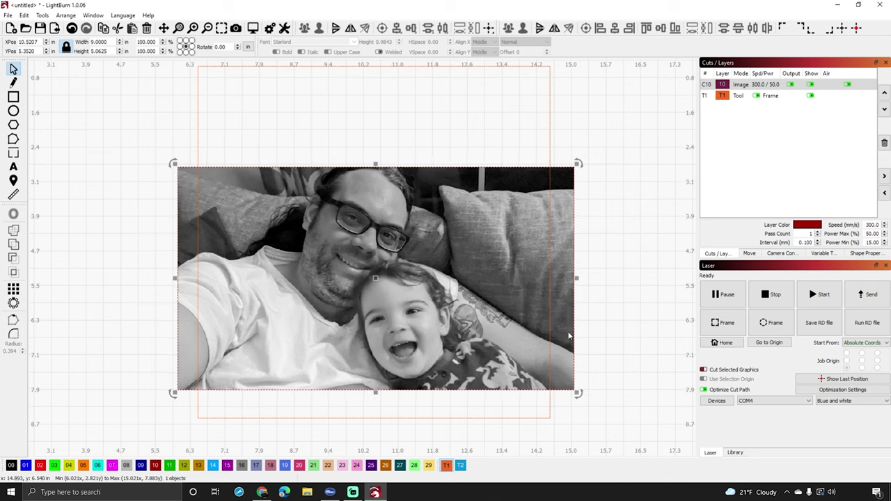
{"action": "double_click", "coordinate": [97, 51]}
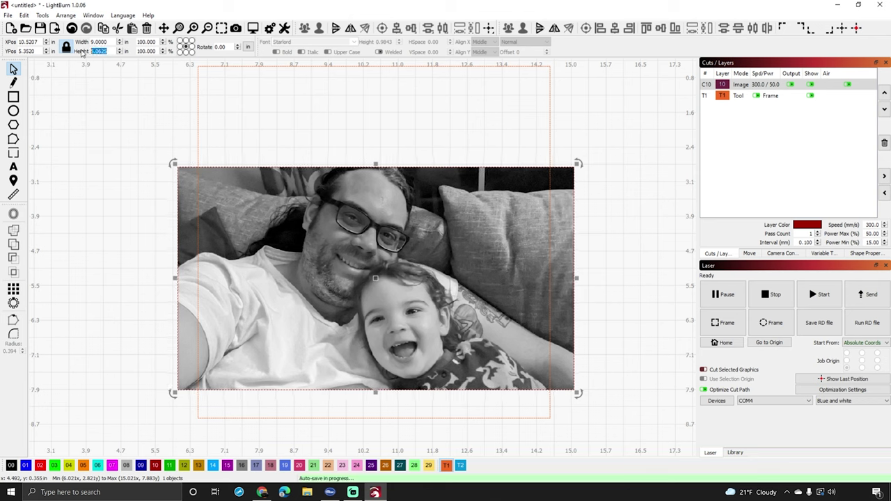
{"action": "type", "text": "8"}
{"action": "key", "text": "Return"}
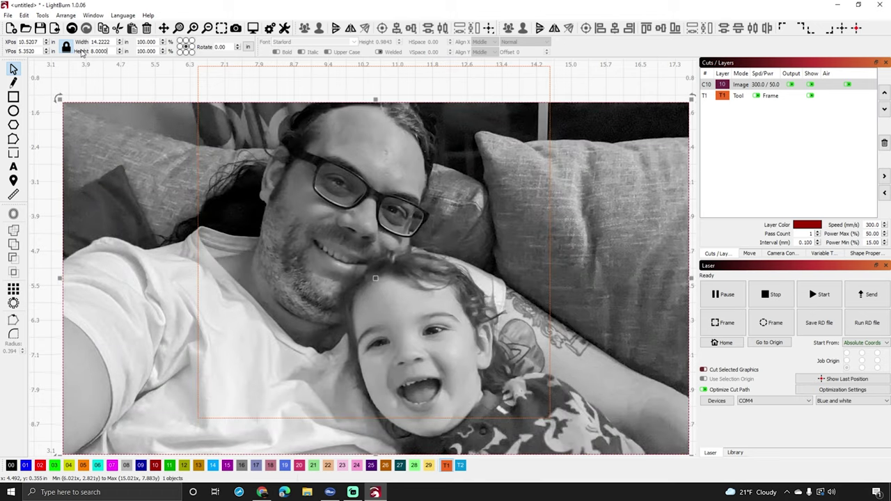
Step: Move the photo so its upper and lower edges line up with the square frame and both faces lie inside it
{"action": "scroll", "coordinate": [463, 263], "scroll_direction": "down", "scroll_amount": 1}
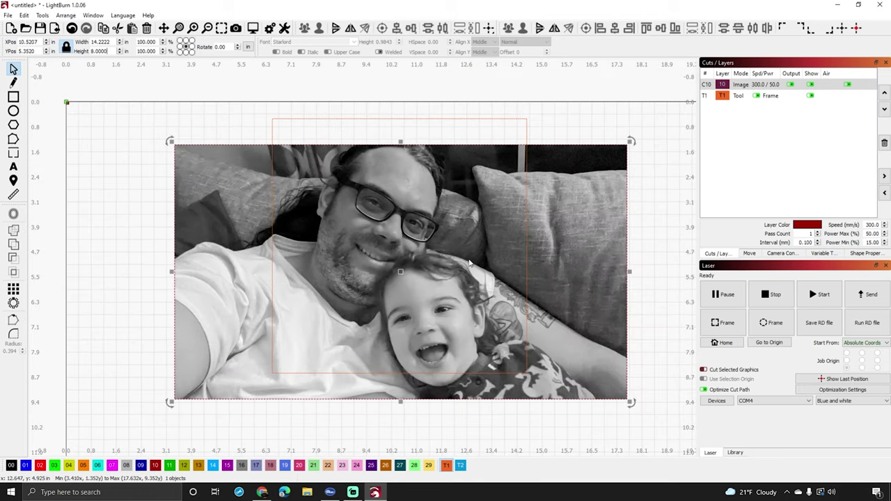
{"action": "scroll", "coordinate": [456, 264], "scroll_direction": "down", "scroll_amount": 1}
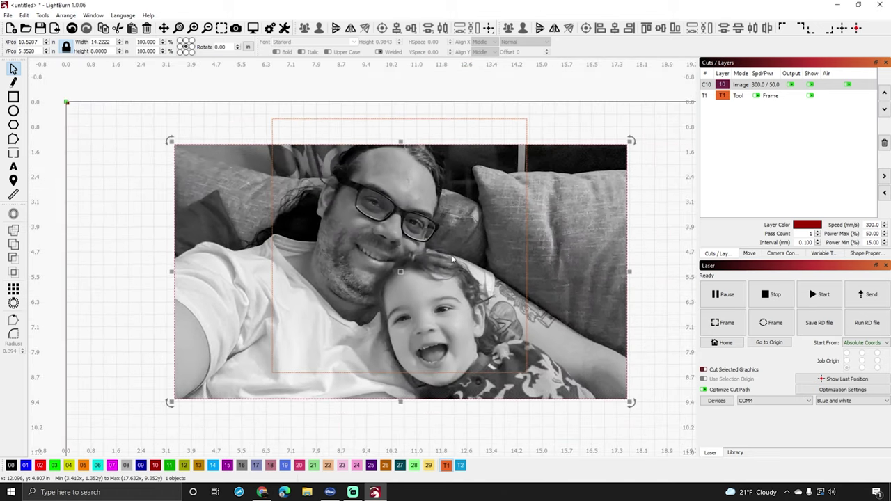
{"action": "left_click_drag", "start_coordinate": [405, 282], "coordinate": [394, 251]}
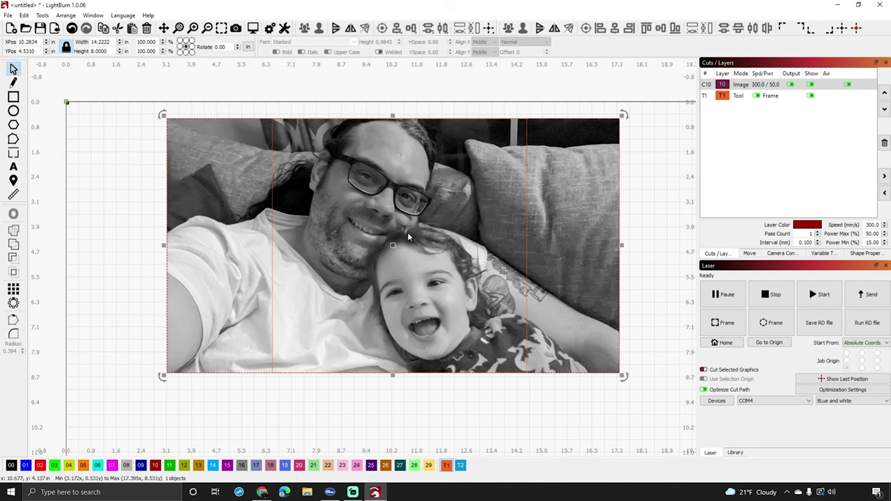
{"action": "mouse_move", "coordinate": [594, 263]}
{"action": "left_mouse_down"}
{"action": "mouse_move", "coordinate": [567, 261]}
{"action": "mouse_move", "coordinate": [583, 263]}
{"action": "left_mouse_up"}
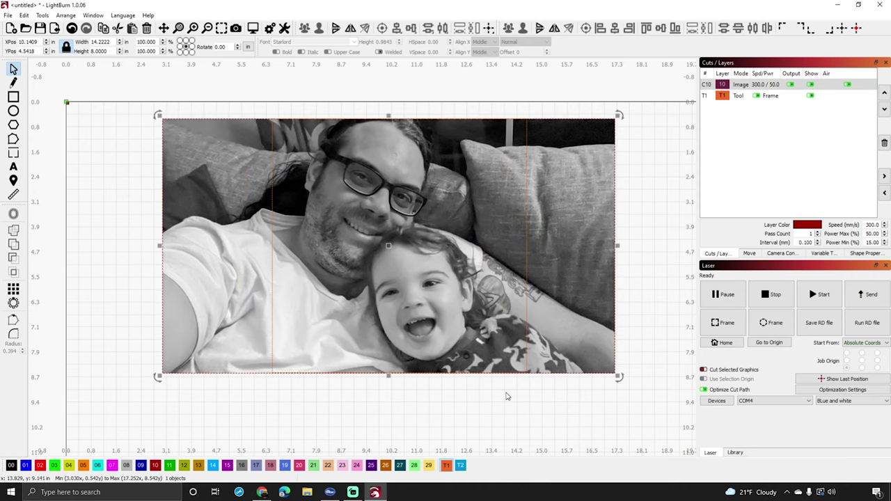
Step: Select the photo together with the square frame and apply the square as a mask to the image
{"action": "left_click", "coordinate": [395, 421]}
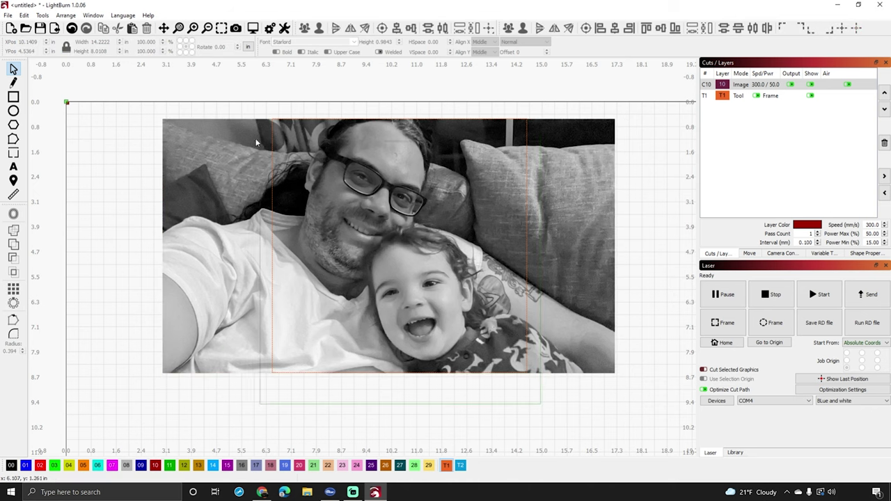
{"action": "left_click_drag", "start_coordinate": [218, 110], "coordinate": [219, 110]}
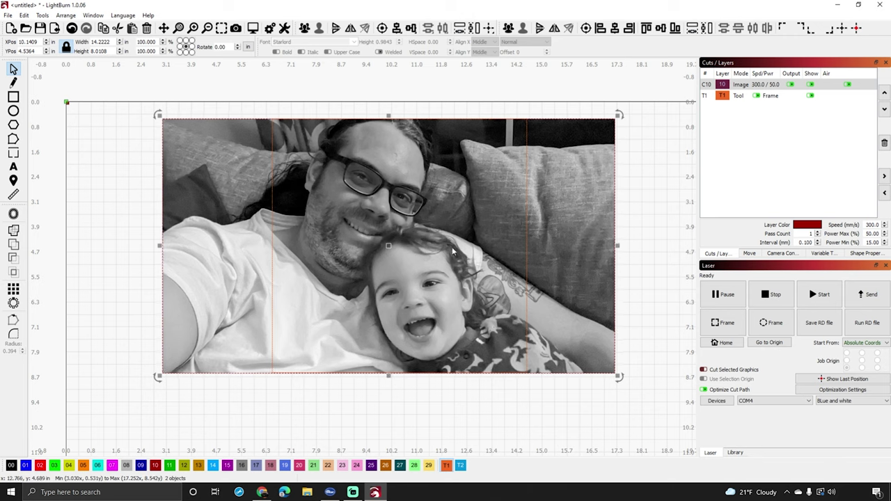
{"action": "right_click", "coordinate": [310, 283]}
{"action": "left_click", "coordinate": [327, 414]}
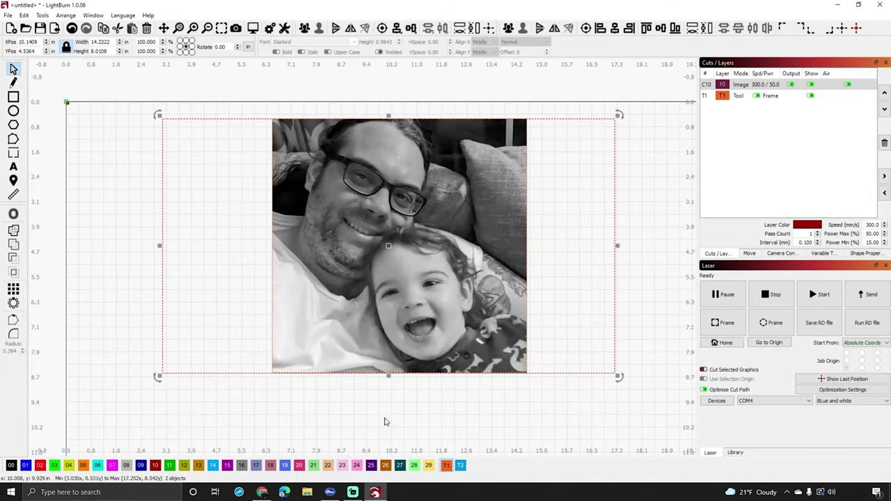
{"action": "left_click", "coordinate": [354, 409]}
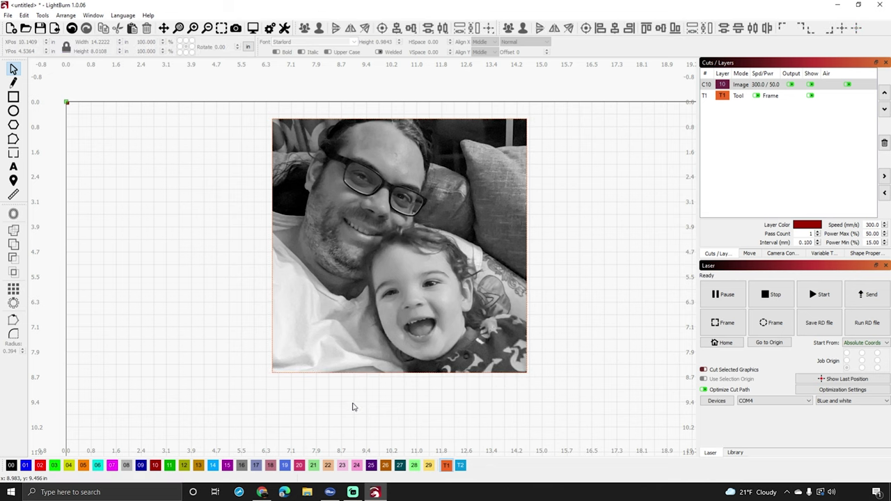
Step: Shift the masked photo slightly left within the square frame to reframe the faces, and flatten the image mask
{"action": "left_click_drag", "start_coordinate": [393, 275], "coordinate": [383, 245]}
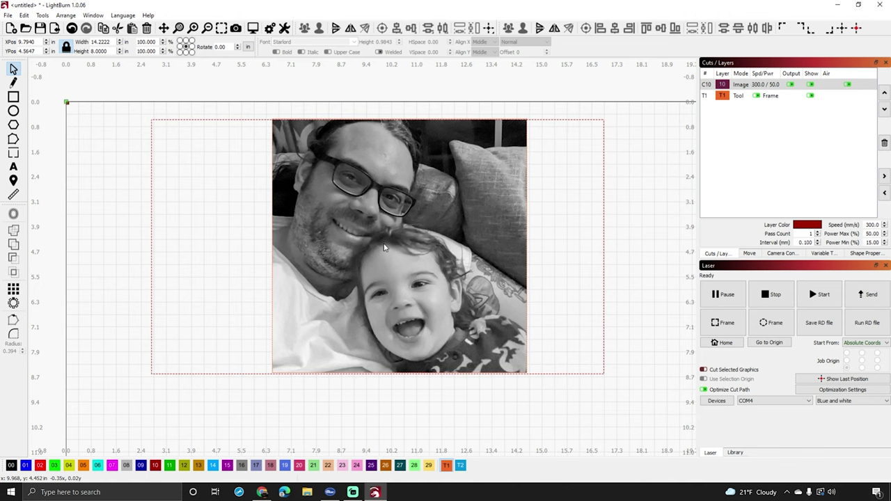
{"action": "left_click", "coordinate": [380, 246]}
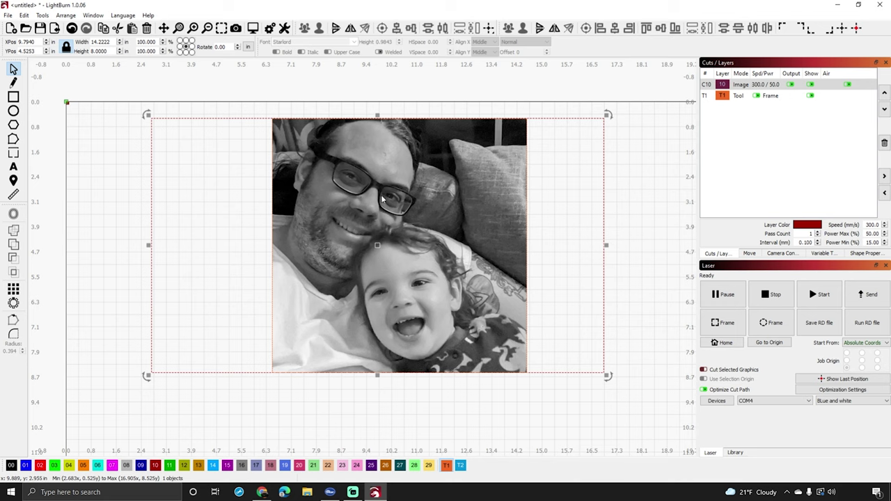
{"action": "right_click", "coordinate": [418, 248]}
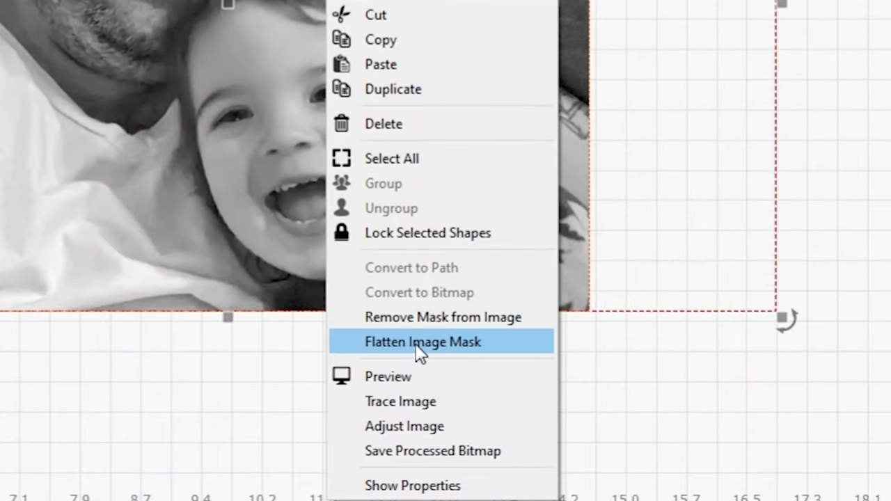
{"action": "left_click", "coordinate": [416, 347]}
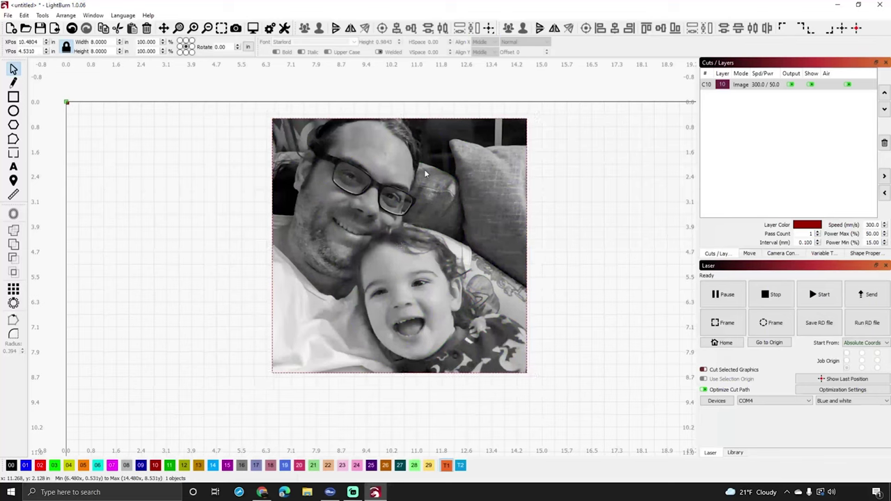
Step: Open the cropped photo in an enlarged Adjust Image window and examine the halftone preview around the child's eye
{"action": "right_click", "coordinate": [424, 169]}
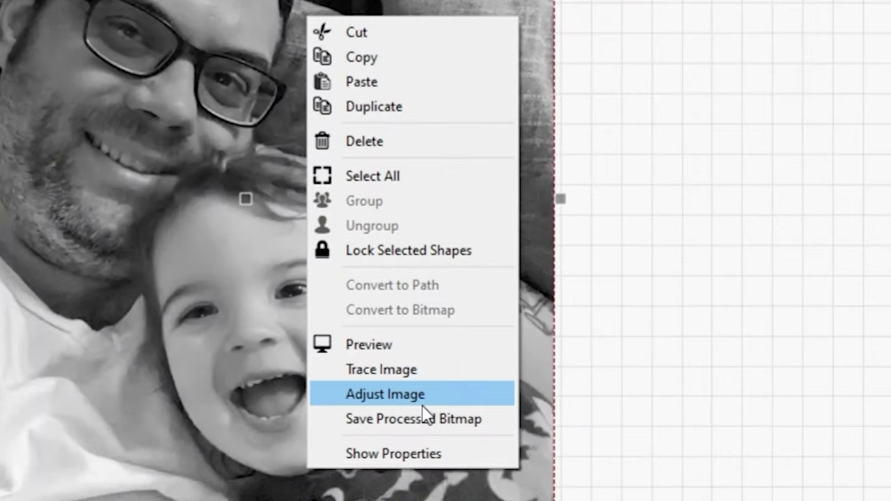
{"action": "left_click", "coordinate": [422, 395]}
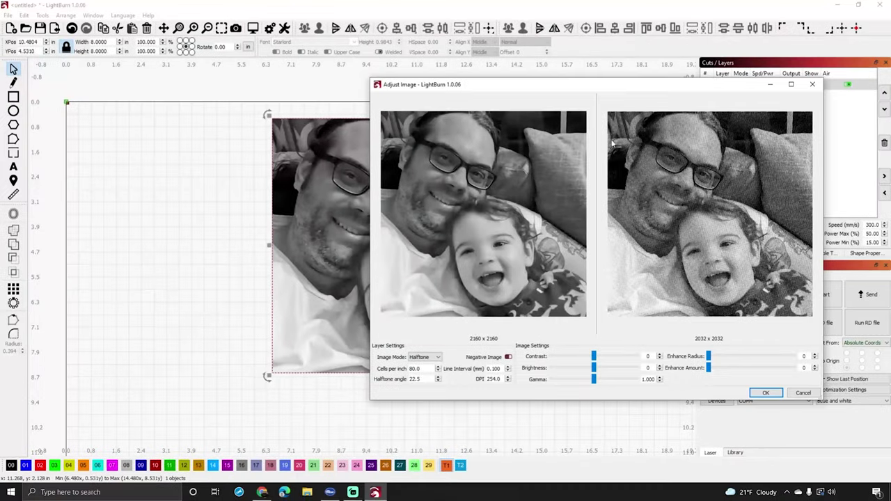
{"action": "left_click_drag", "start_coordinate": [593, 86], "coordinate": [412, 95]}
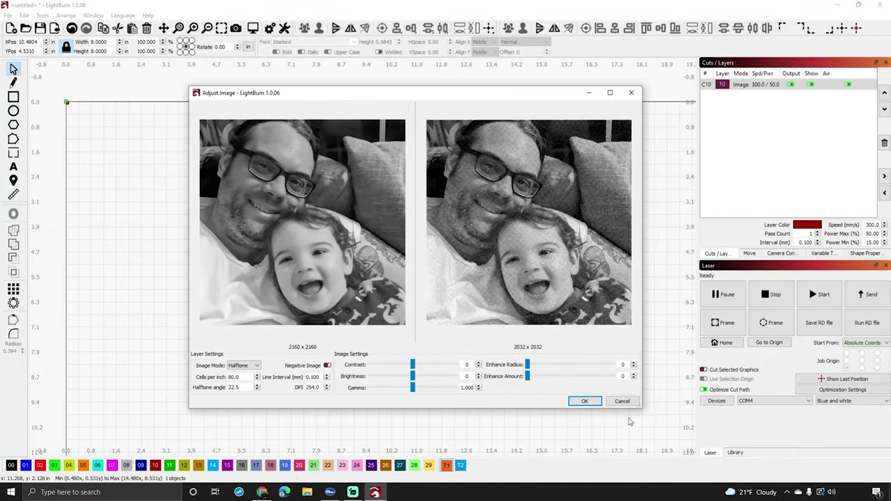
{"action": "left_click_drag", "start_coordinate": [646, 412], "coordinate": [756, 464]}
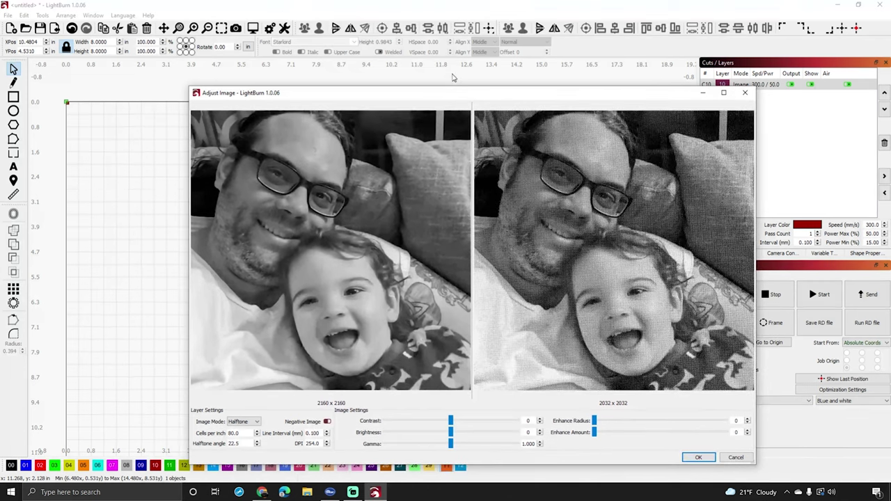
{"action": "left_click_drag", "start_coordinate": [458, 90], "coordinate": [384, 66]}
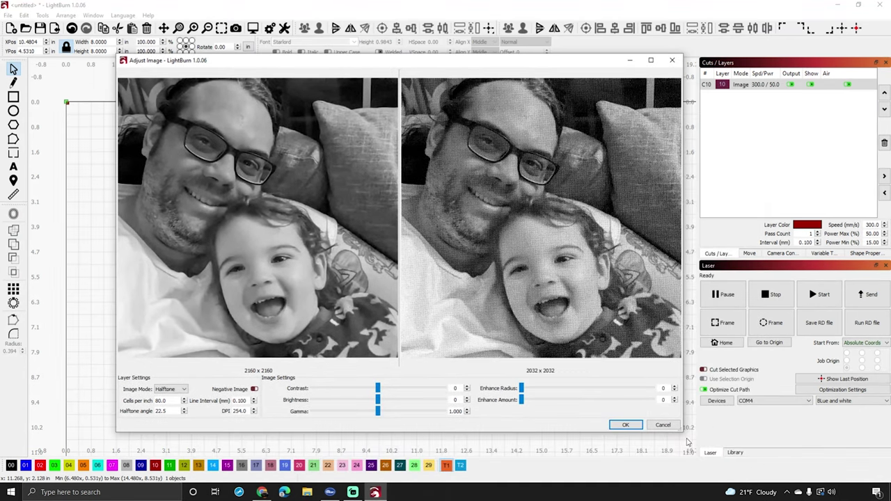
{"action": "left_click_drag", "start_coordinate": [683, 429], "coordinate": [740, 441]}
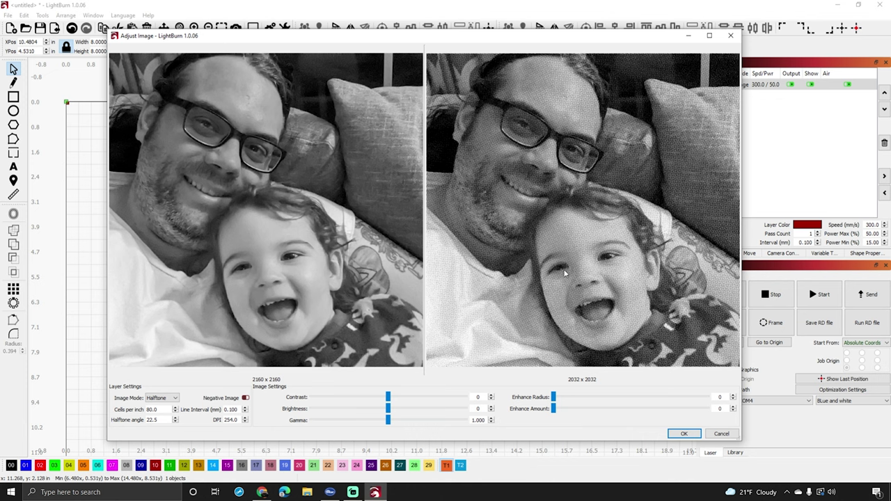
{"action": "scroll", "coordinate": [626, 230], "scroll_direction": "up", "scroll_amount": 6}
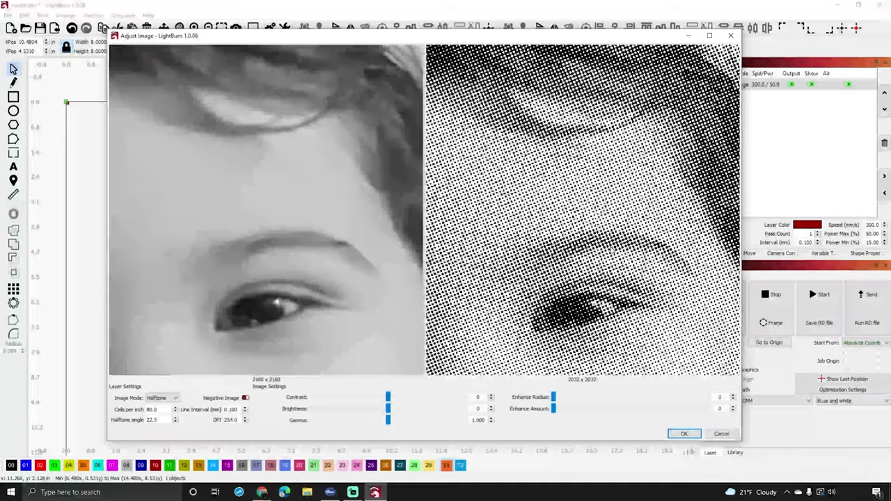
Step: Try the Jarvis, Stucki and Dither image modes on the whole photo to compare their previews
{"action": "scroll", "coordinate": [264, 258], "scroll_direction": "down", "scroll_amount": 6}
{"action": "left_click", "coordinate": [173, 398]}
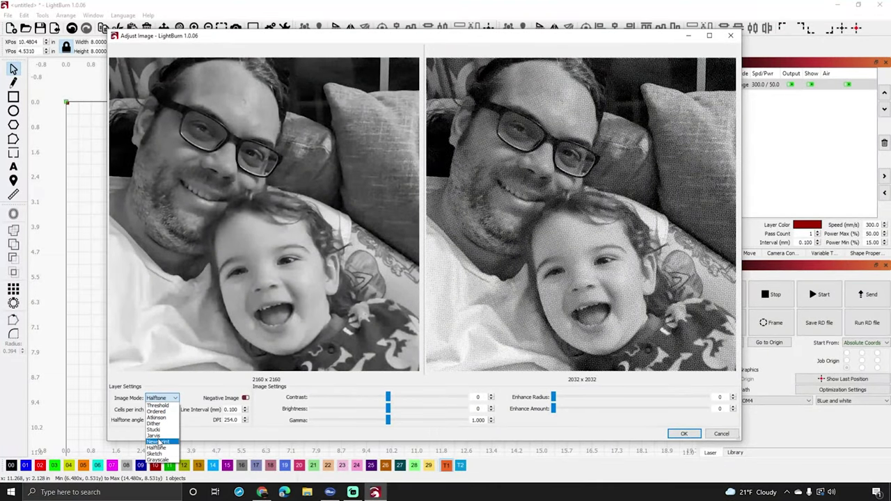
{"action": "left_click", "coordinate": [159, 435]}
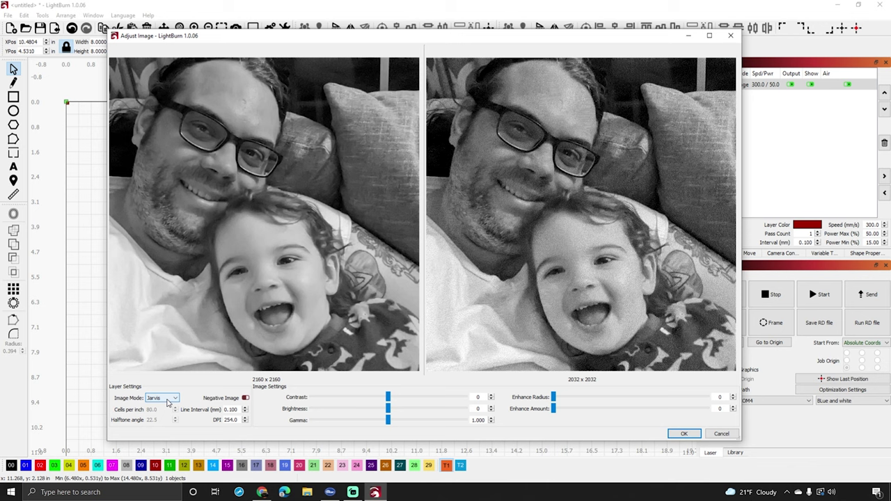
{"action": "left_click", "coordinate": [165, 398]}
{"action": "left_click", "coordinate": [169, 433]}
{"action": "left_click", "coordinate": [167, 398]}
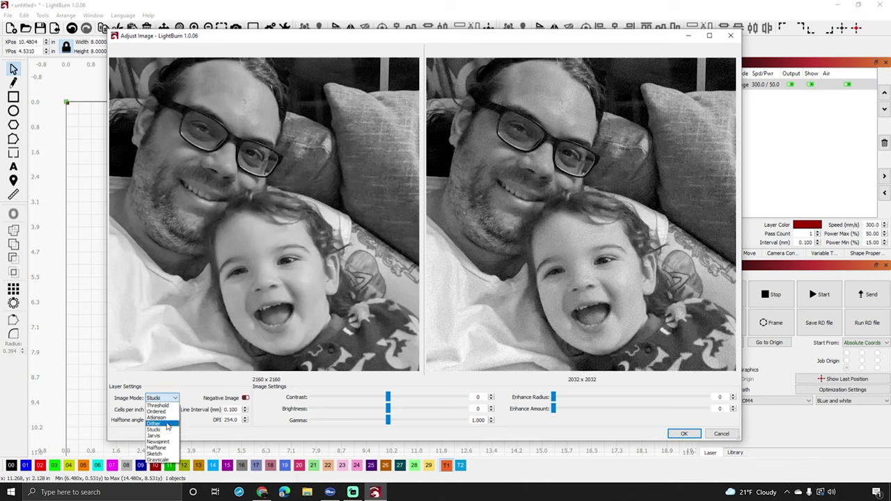
{"action": "left_click", "coordinate": [167, 423]}
Step: Try the Newsprint image mode and examine its dot pattern up close on the child's face
{"action": "left_click", "coordinate": [170, 401]}
{"action": "left_click", "coordinate": [169, 445]}
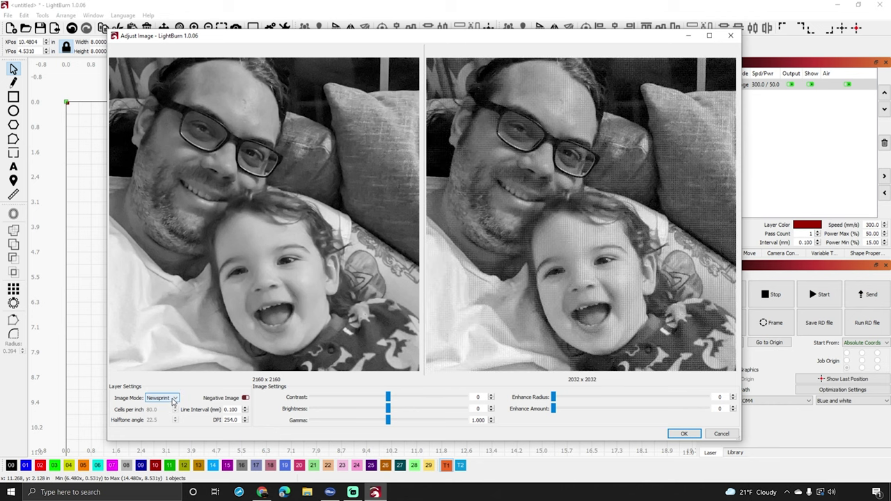
{"action": "scroll", "coordinate": [568, 272], "scroll_direction": "up", "scroll_amount": 3}
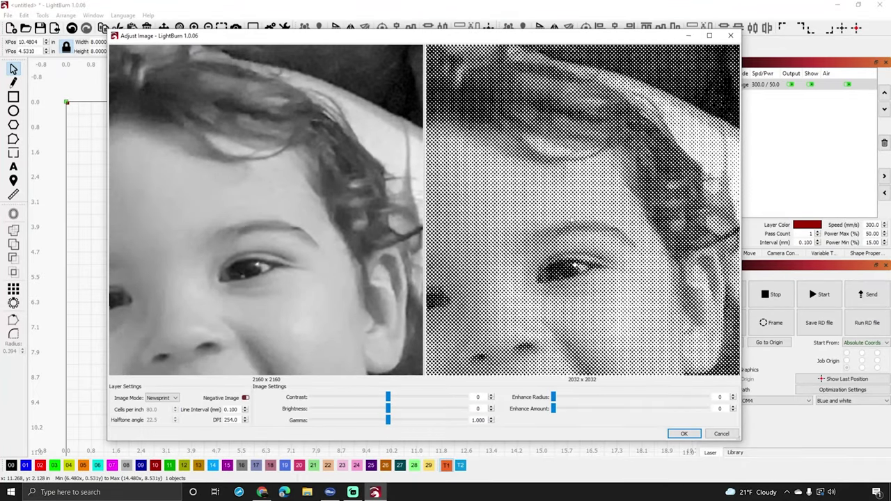
{"action": "scroll", "coordinate": [572, 220], "scroll_direction": "down", "scroll_amount": 3}
{"action": "scroll", "coordinate": [571, 221], "scroll_direction": "down", "scroll_amount": 2}
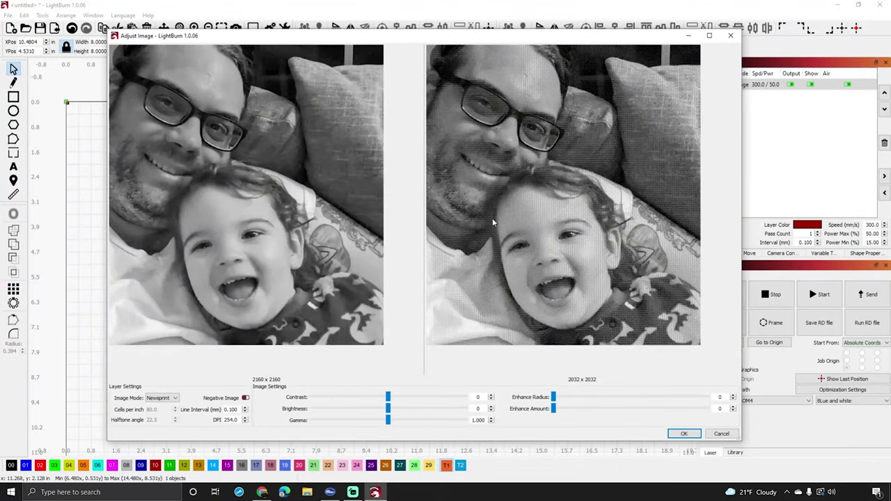
Step: Set the image mode back to Halftone and inspect its dots closely on the child's forehead
{"action": "left_click", "coordinate": [174, 398]}
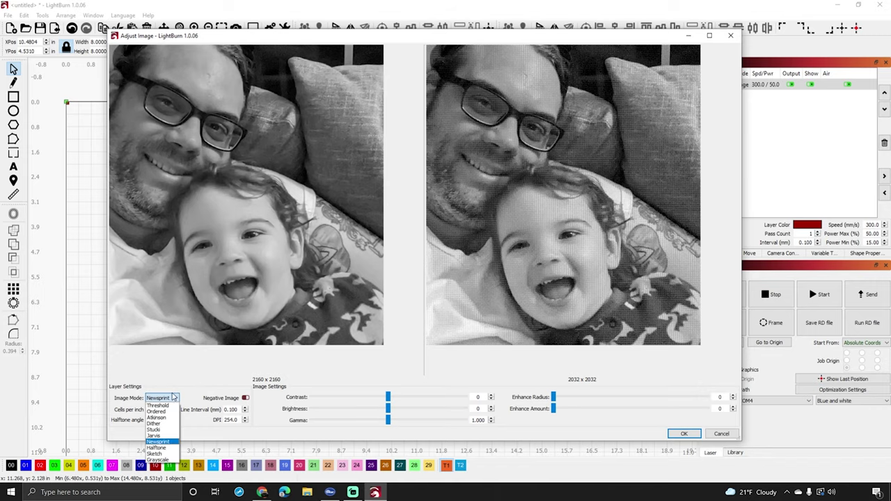
{"action": "left_click", "coordinate": [165, 448]}
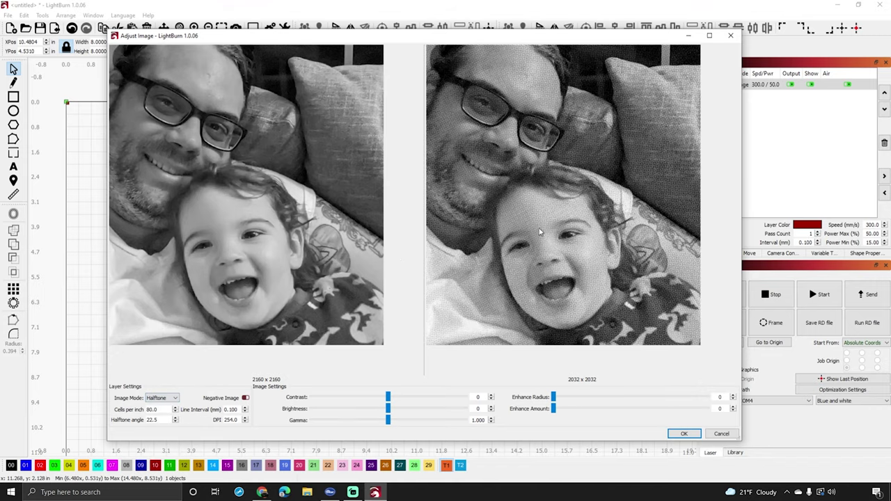
{"action": "scroll", "coordinate": [556, 209], "scroll_direction": "up", "scroll_amount": 3}
{"action": "scroll", "coordinate": [556, 212], "scroll_direction": "up", "scroll_amount": 5}
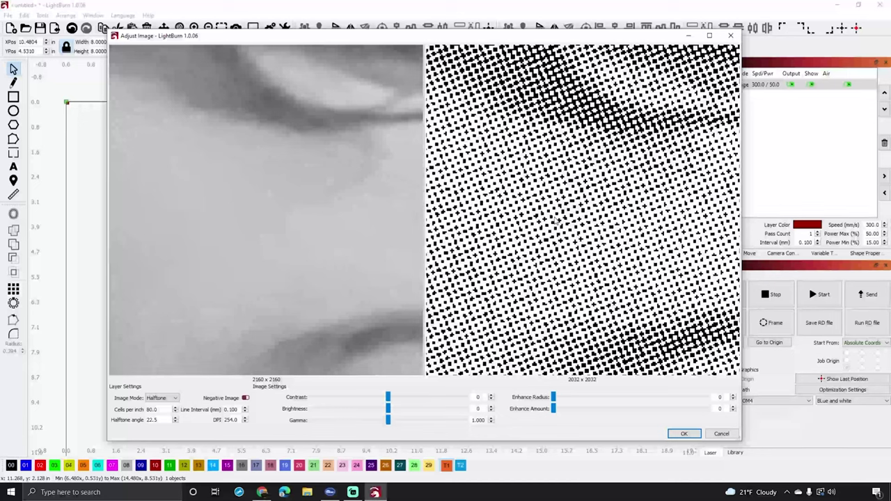
{"action": "scroll", "coordinate": [555, 221], "scroll_direction": "down", "scroll_amount": 8}
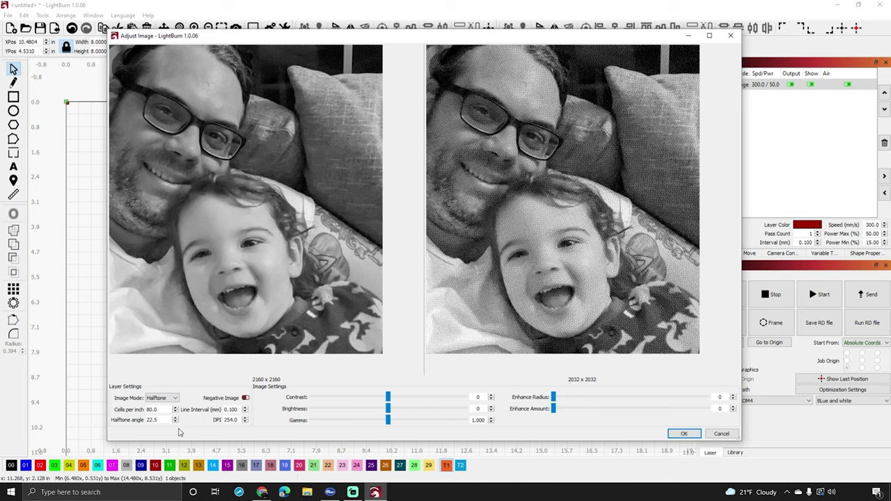
Step: Apply the halftone at 80 cells per inch, and reopen the photo's image adjustment
{"action": "left_click_drag", "start_coordinate": [159, 410], "coordinate": [134, 410]}
{"action": "type", "text": "80"}
{"action": "key", "text": "Return"}
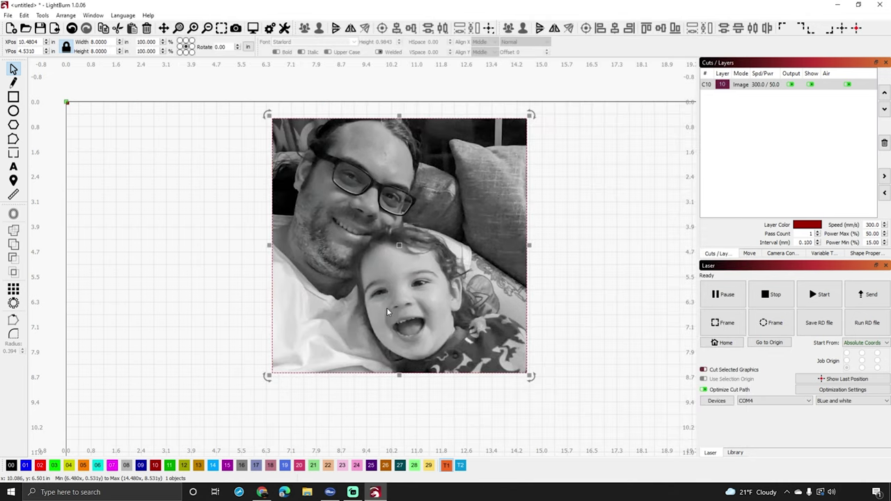
{"action": "right_click", "coordinate": [441, 308]}
{"action": "left_click", "coordinate": [425, 465]}
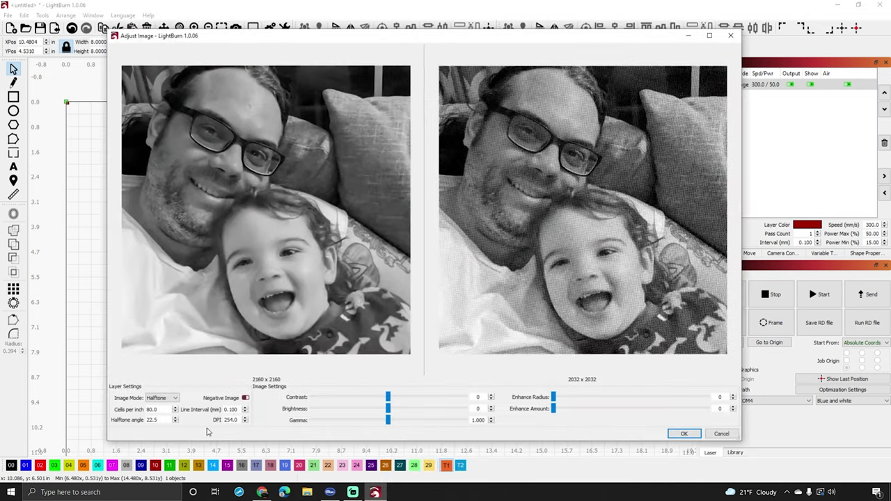
Step: Try 40 cells per inch for the halftone and examine the dots around the child's eyes
{"action": "left_click_drag", "start_coordinate": [165, 412], "coordinate": [148, 410]}
{"action": "key", "text": "BackSpace"}
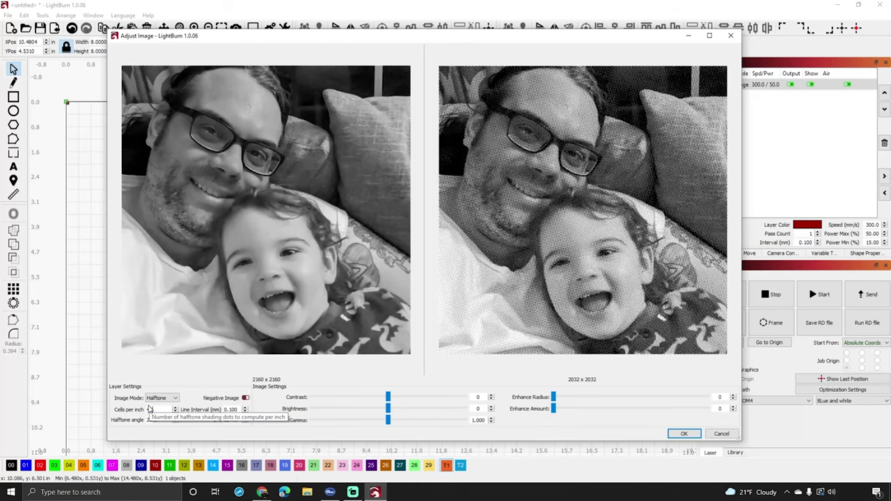
{"action": "type", "text": "40"}
{"action": "scroll", "coordinate": [581, 265], "scroll_direction": "up", "scroll_amount": 5}
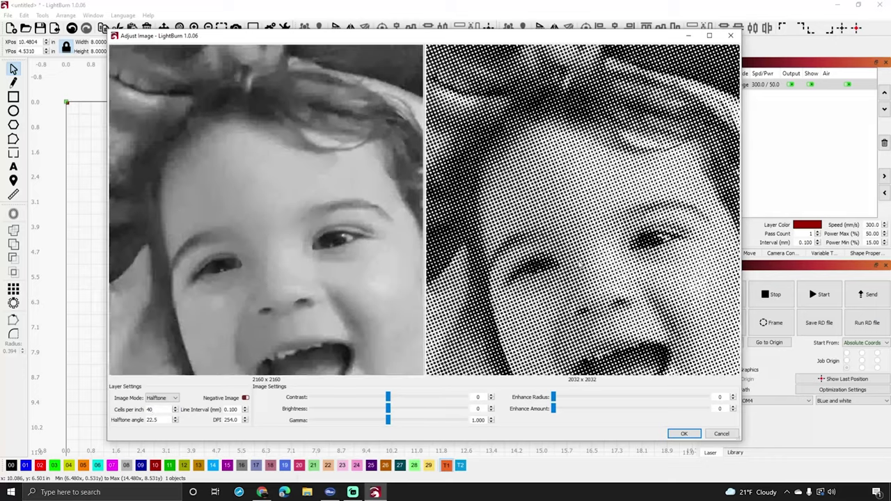
{"action": "scroll", "coordinate": [580, 264], "scroll_direction": "up", "scroll_amount": 5}
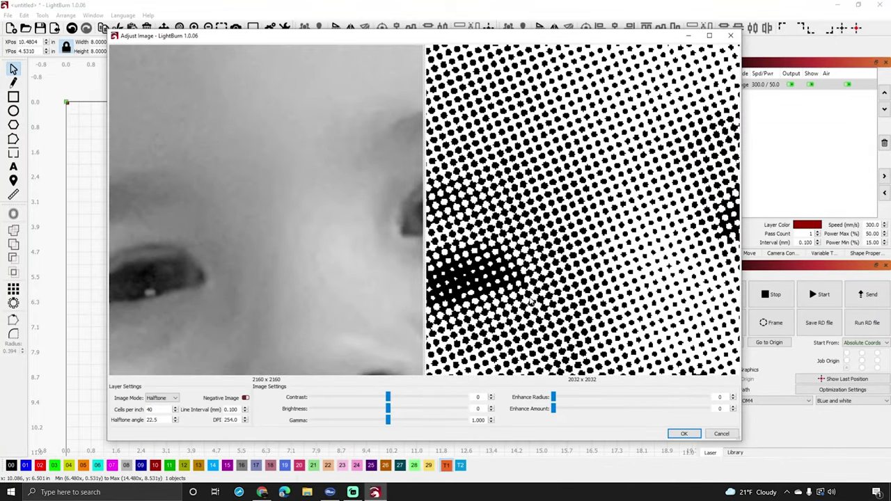
Step: Try 90 and 60 cells per inch for the halftone, and settle on 75
{"action": "left_click_drag", "start_coordinate": [165, 411], "coordinate": [141, 409]}
{"action": "type", "text": "90"}
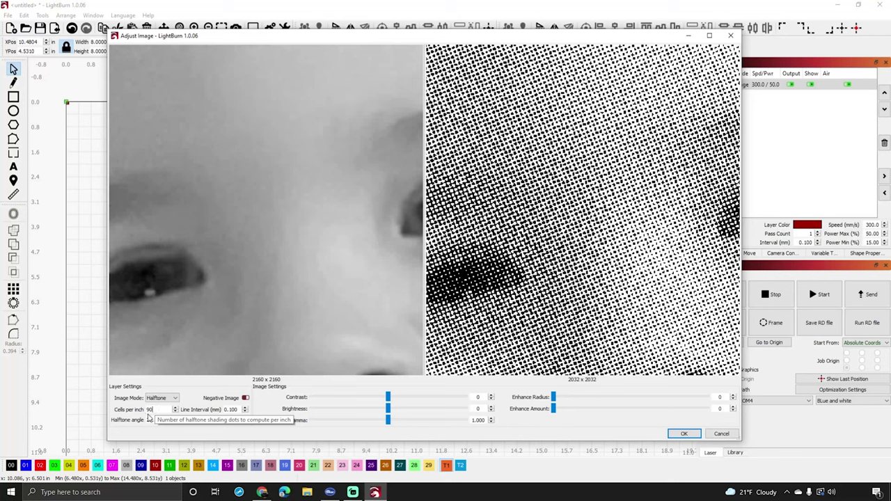
{"action": "double_click", "coordinate": [147, 411]}
{"action": "type", "text": "60"}
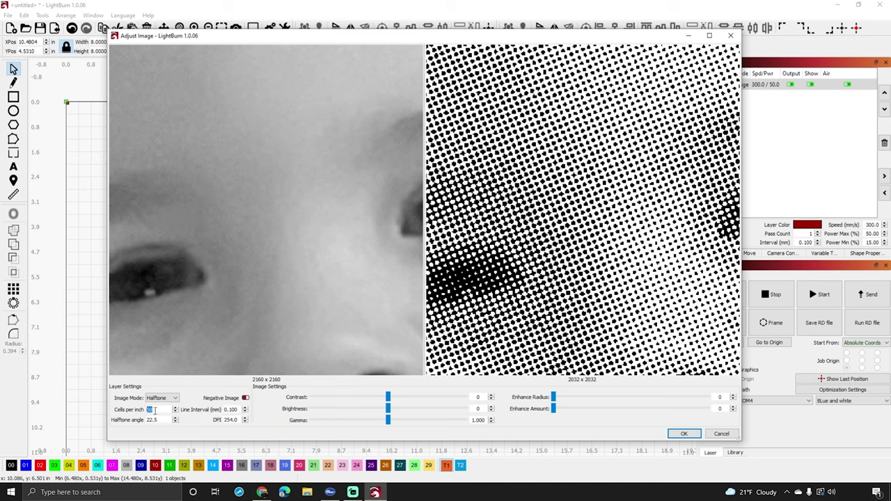
{"action": "type", "text": "75"}
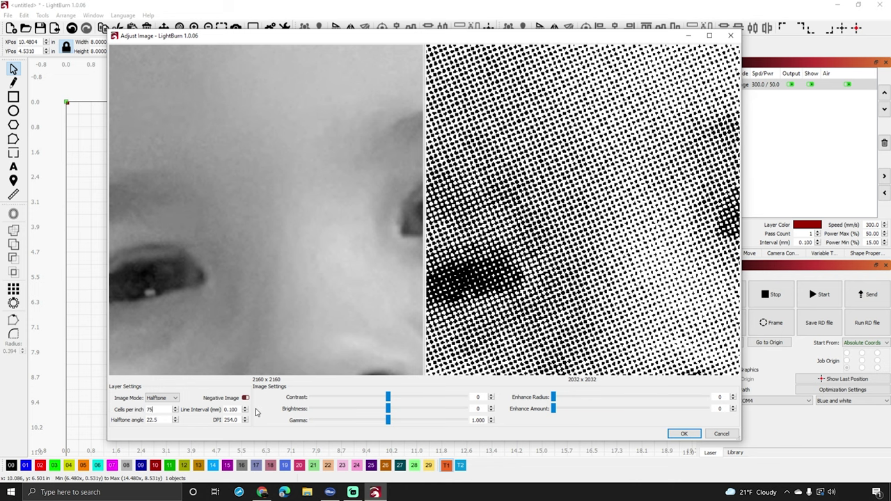
Step: Try a halftone angle of 45 to compare the dot alignment, and set the angle back to 22.5
{"action": "left_click", "coordinate": [164, 421]}
{"action": "left_click_drag", "start_coordinate": [160, 420], "coordinate": [139, 425]}
{"action": "type", "text": "45"}
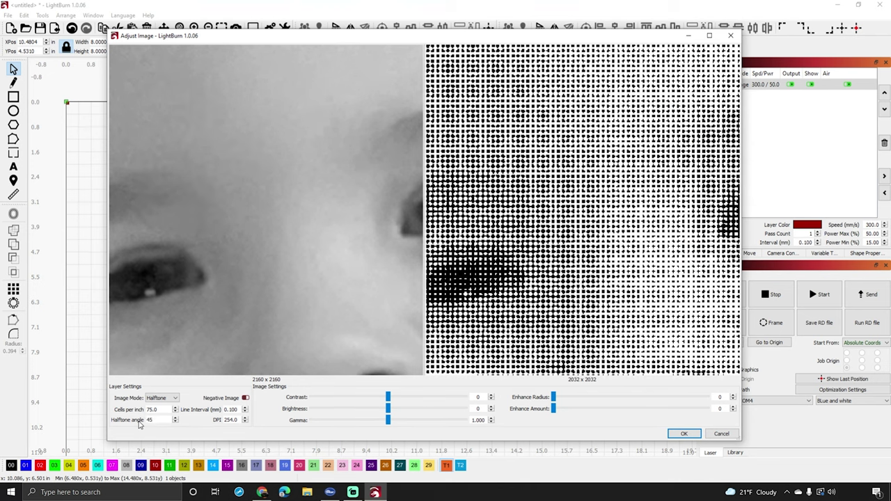
{"action": "double_click", "coordinate": [147, 422]}
{"action": "type", "text": "22.5"}
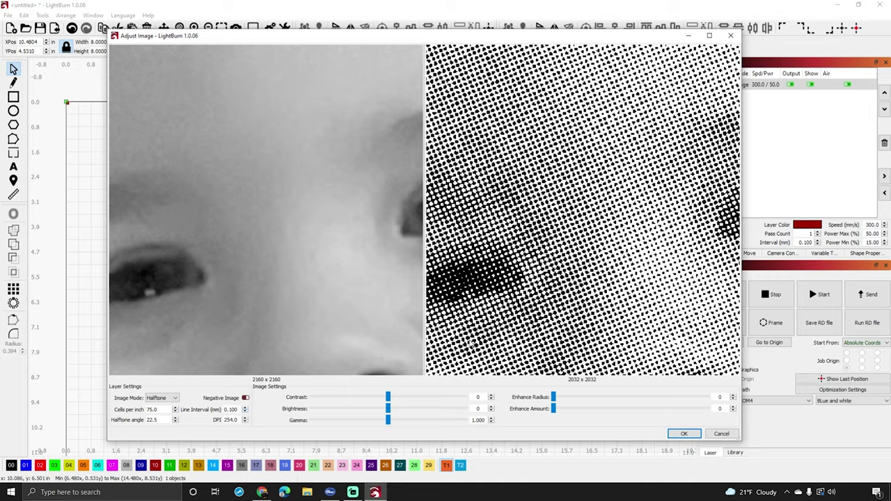
Step: Try line intervals of 0.090 and 0.110 mm on a wider view of the faces, and return to 0.100 mm
{"action": "scroll", "coordinate": [353, 369], "scroll_direction": "down", "scroll_amount": 2}
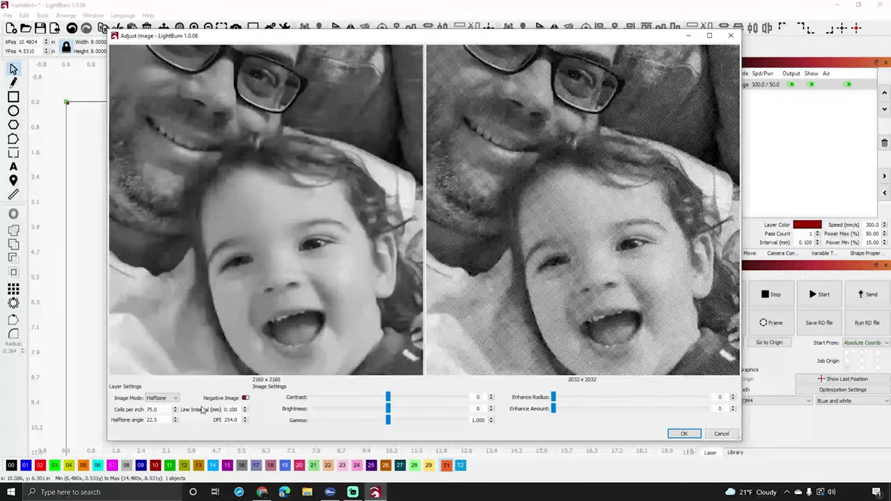
{"action": "left_click", "coordinate": [245, 413]}
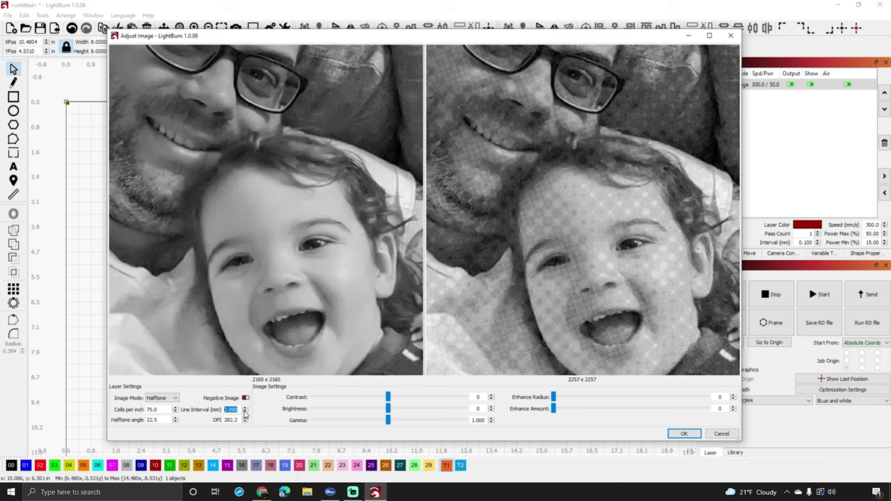
{"action": "scroll", "coordinate": [245, 413], "scroll_direction": "up", "scroll_amount": 2}
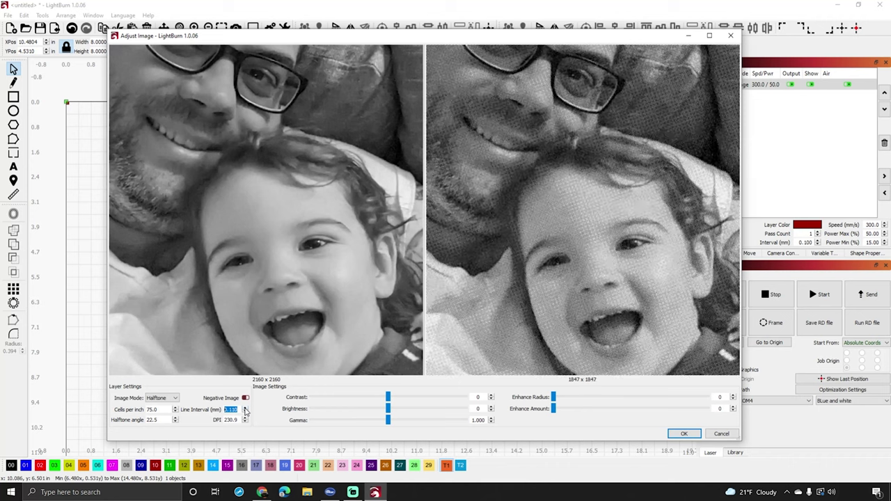
{"action": "left_click", "coordinate": [246, 414]}
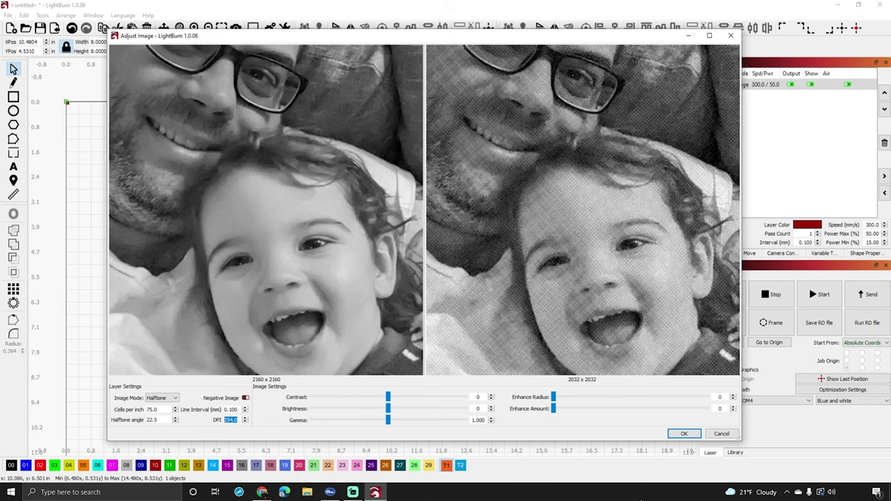
Step: Set the image resolution to 315 DPI
{"action": "type", "text": "315"}
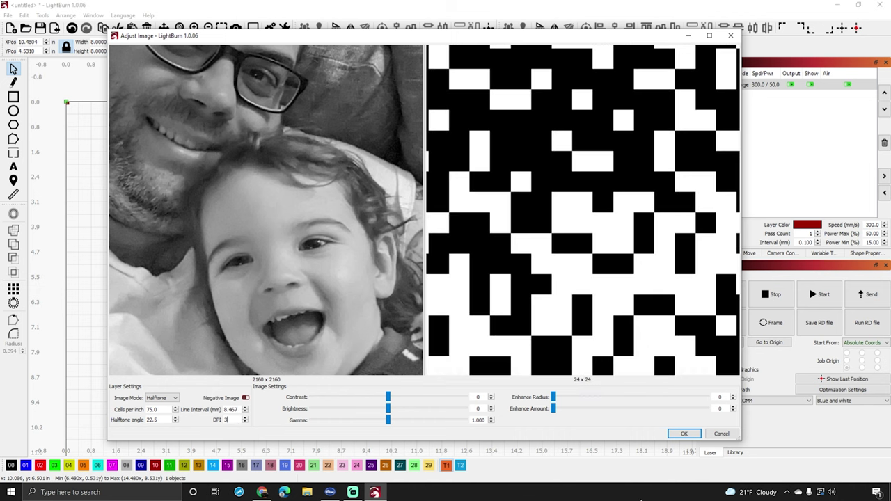